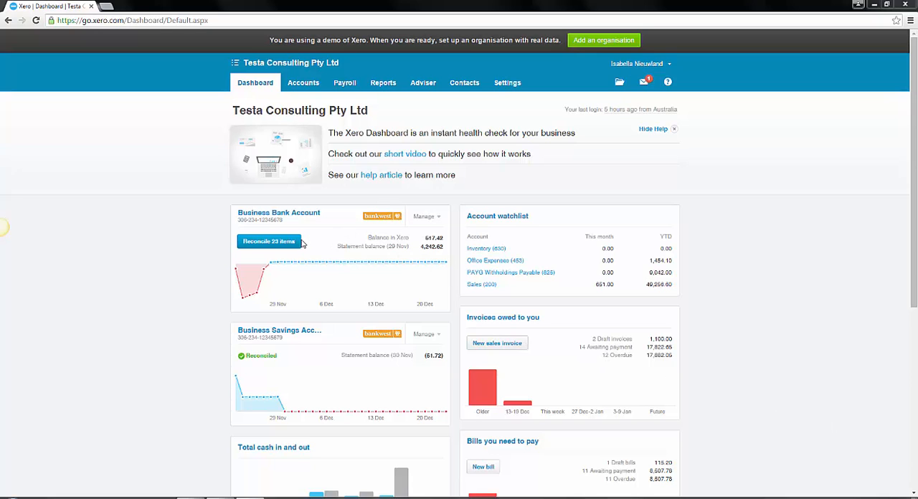
Open the Business Bank Account reconciliation and start a bank rule from the 15.00 NAB bank fee statement line.
{"action": "left_click", "coordinate": [426, 217]}
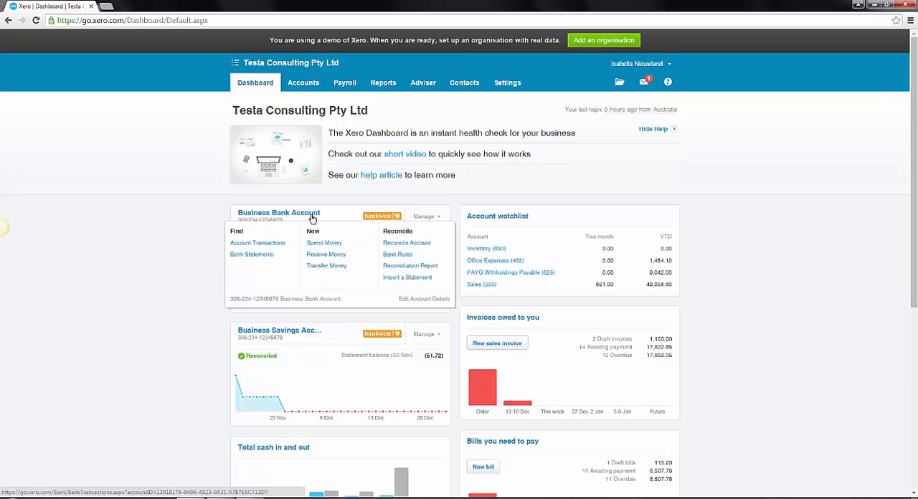
{"action": "left_click", "coordinate": [267, 241]}
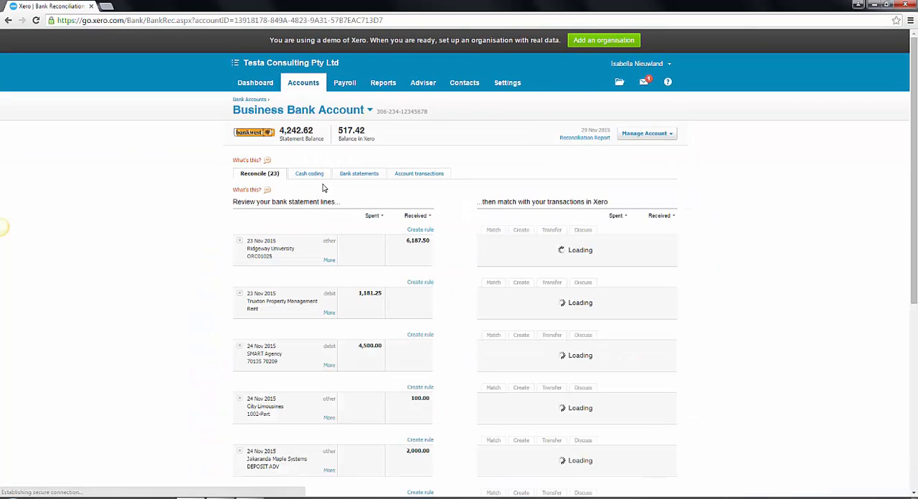
{"action": "scroll", "coordinate": [420, 352], "scroll_direction": "down", "scroll_amount": 4}
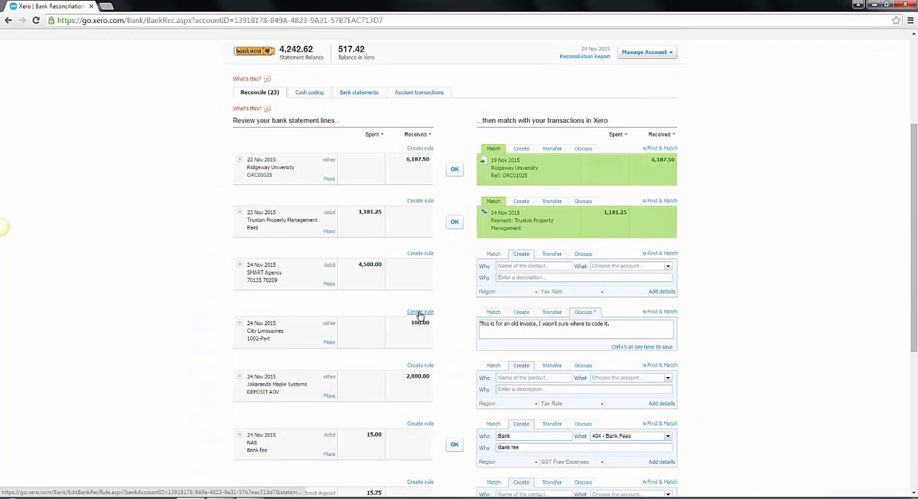
{"action": "scroll", "coordinate": [433, 309], "scroll_direction": "down", "scroll_amount": 1}
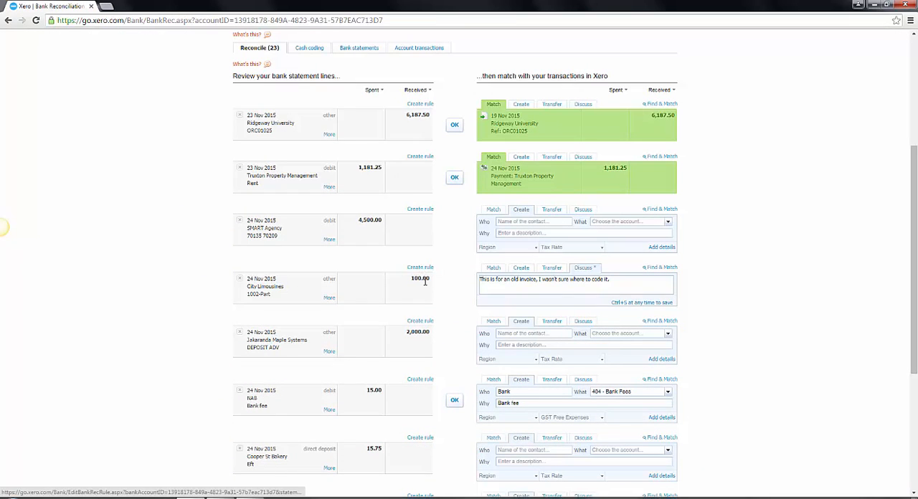
{"action": "scroll", "coordinate": [423, 330], "scroll_direction": "down", "scroll_amount": 3}
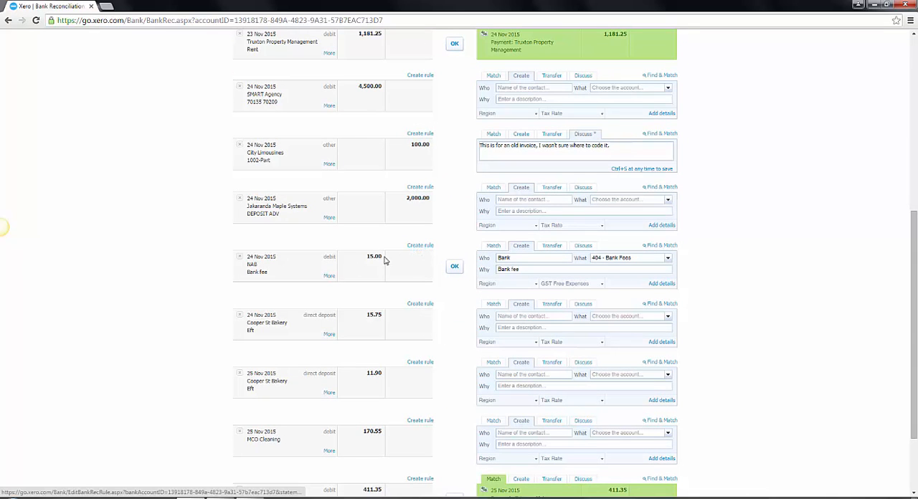
{"action": "left_click", "coordinate": [430, 247]}
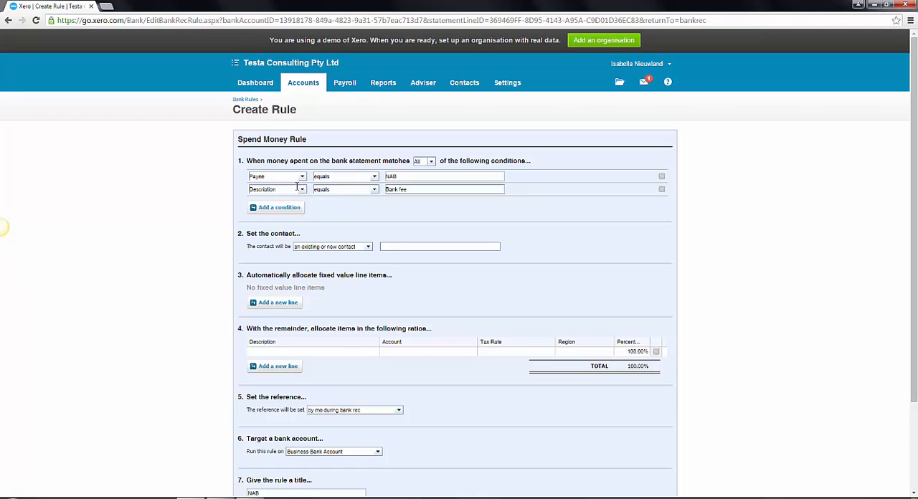
Change both rule conditions, Payee NAB and Description Bank fee, to match with "contains".
{"action": "left_click", "coordinate": [374, 181]}
{"action": "left_click", "coordinate": [343, 198]}
{"action": "left_click", "coordinate": [374, 190]}
{"action": "left_click", "coordinate": [343, 212]}
{"action": "scroll", "coordinate": [366, 195], "scroll_direction": "down", "scroll_amount": 1}
{"action": "left_click", "coordinate": [364, 183]}
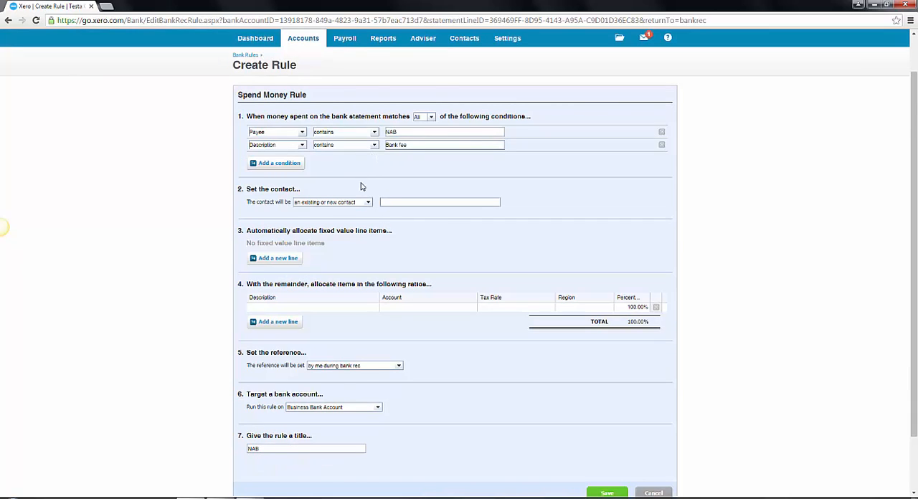
Set the rule's contact to an existing or new contact named NAB.
{"action": "scroll", "coordinate": [361, 185], "scroll_direction": "down", "scroll_amount": 2}
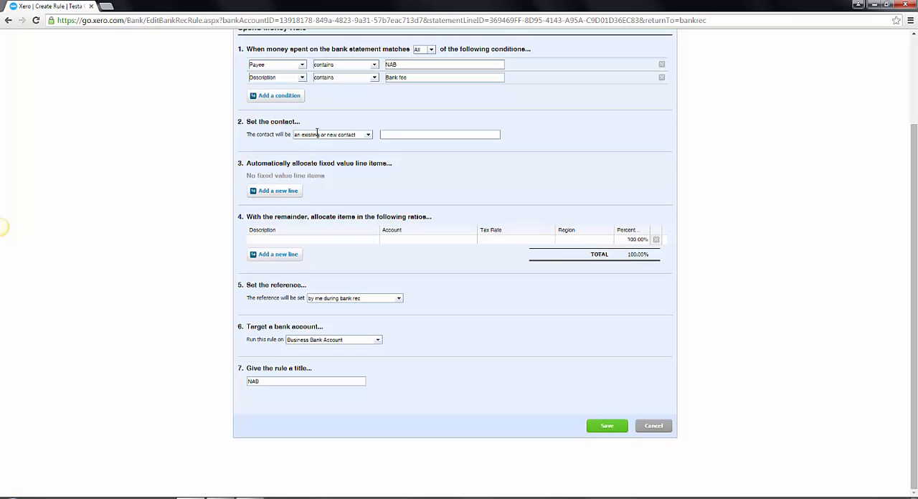
{"action": "left_click", "coordinate": [369, 137]}
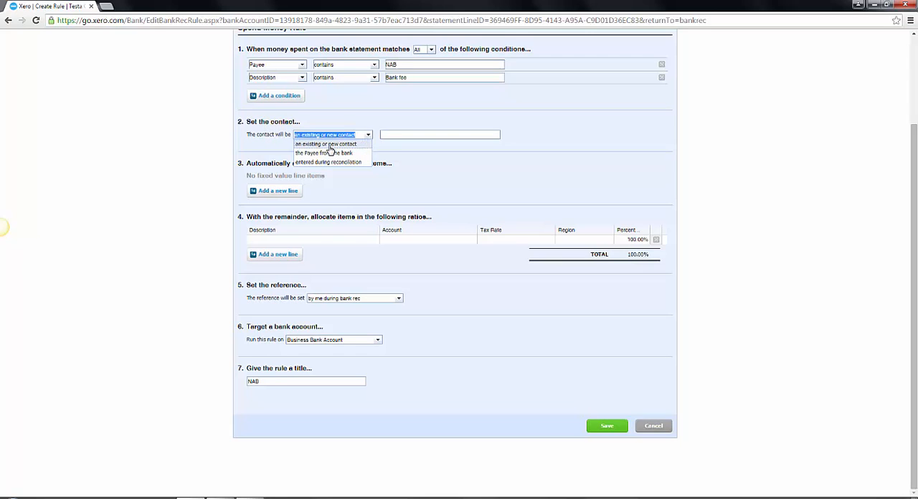
{"action": "left_click", "coordinate": [387, 138]}
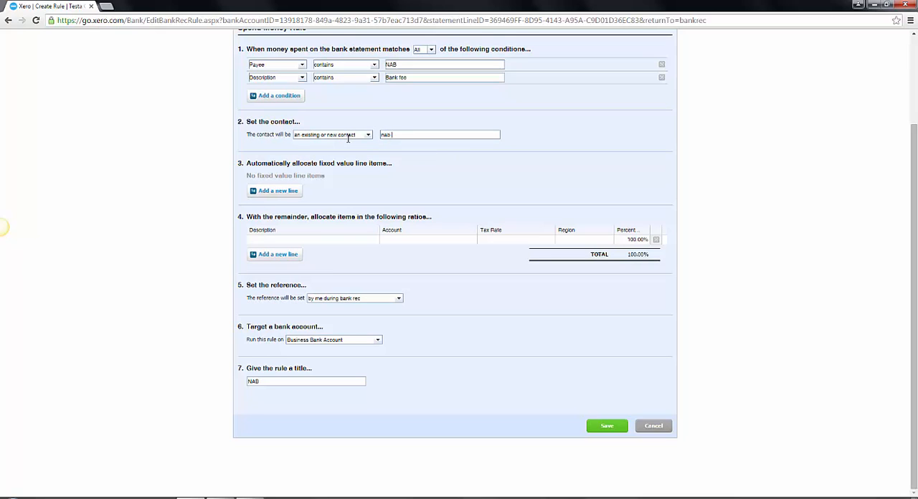
{"action": "type", "text": "NAB"}
Fill in the remainder allocation line with the description "Bank Fee" and the account 404 - Bank Fees.
{"action": "left_click", "coordinate": [271, 241]}
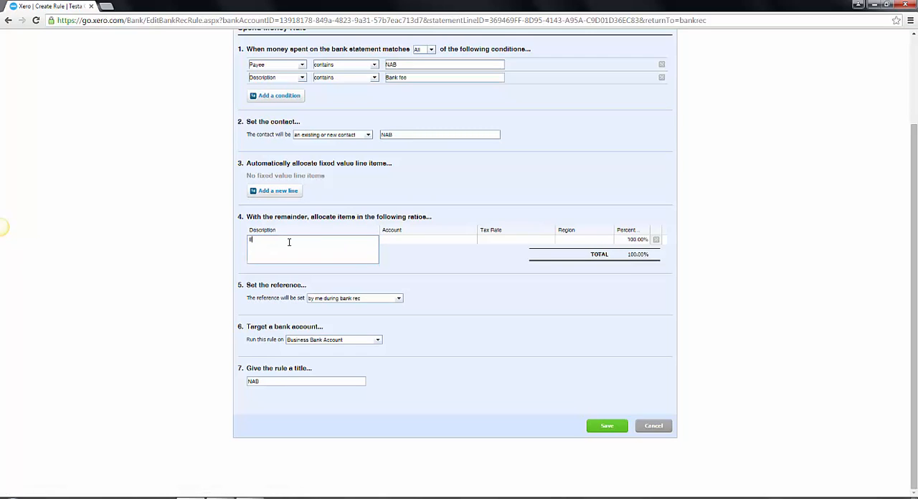
{"action": "type", "text": "Bank Fee"}
{"action": "key", "text": "Tab"}
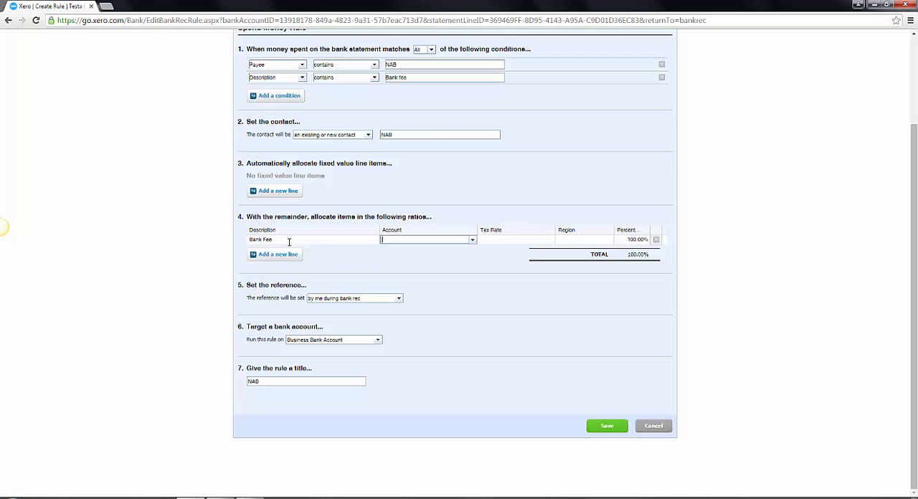
{"action": "type", "text": "ban"}
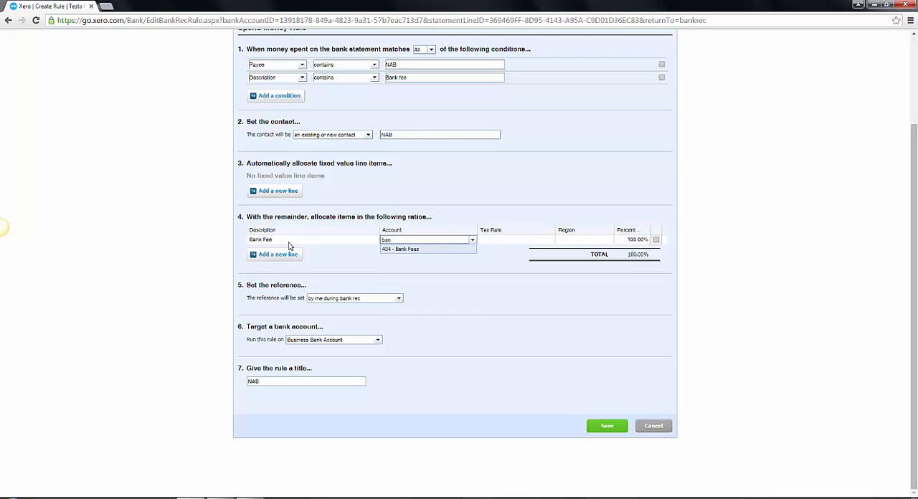
{"action": "key", "text": "Return"}
{"action": "key", "text": "Tab"}
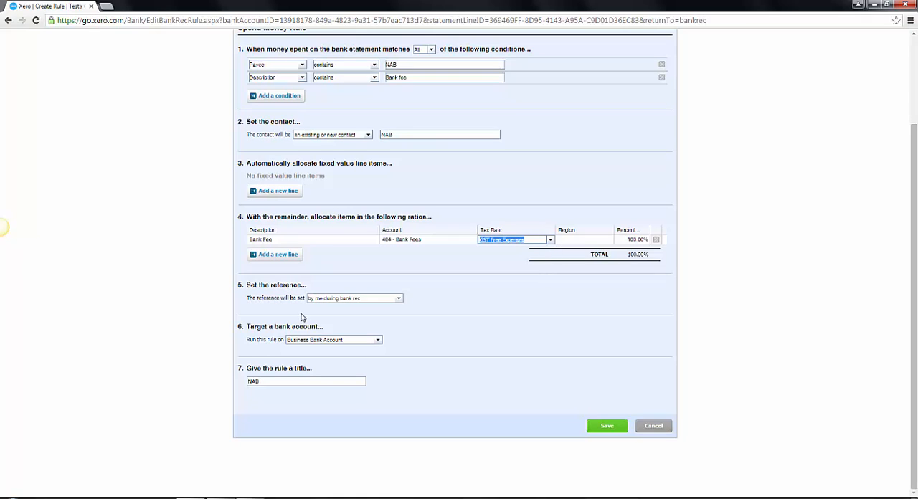
Check the options for setting the reference and target the rule at all bank accounts.
{"action": "left_click", "coordinate": [364, 299]}
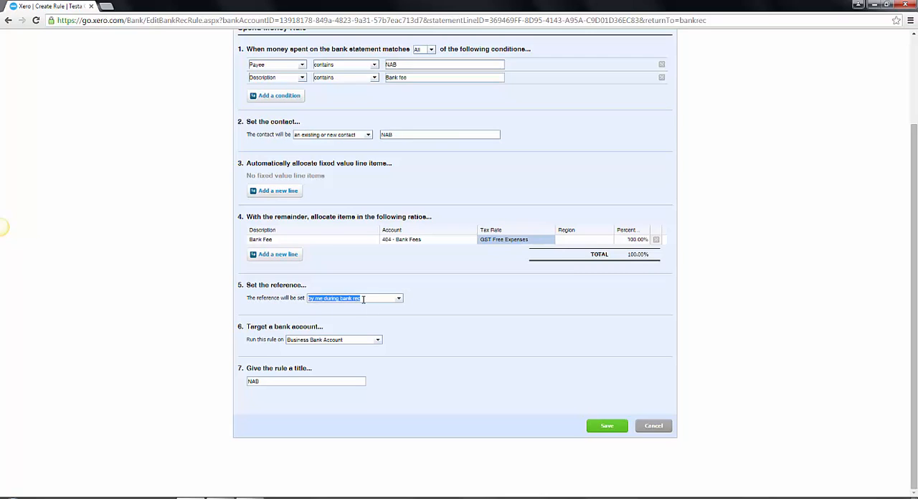
{"action": "left_click", "coordinate": [399, 299]}
{"action": "left_click", "coordinate": [400, 300]}
{"action": "left_click", "coordinate": [374, 341]}
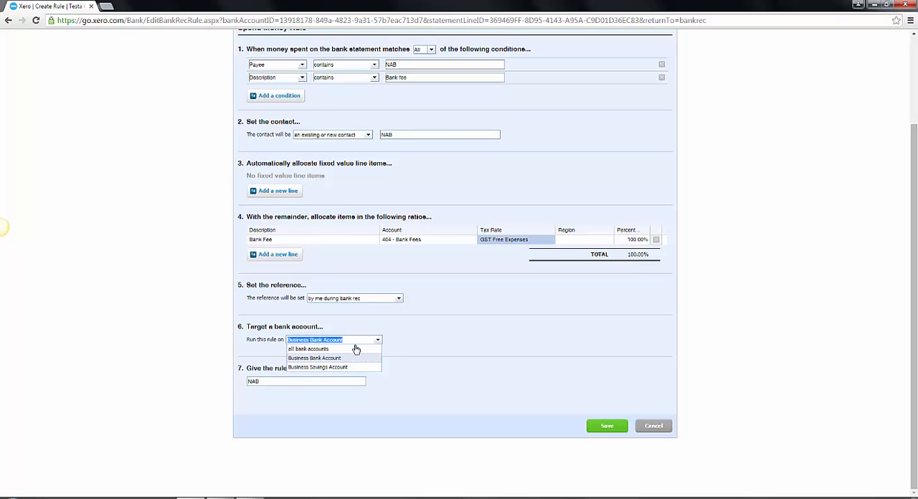
{"action": "left_click", "coordinate": [356, 349]}
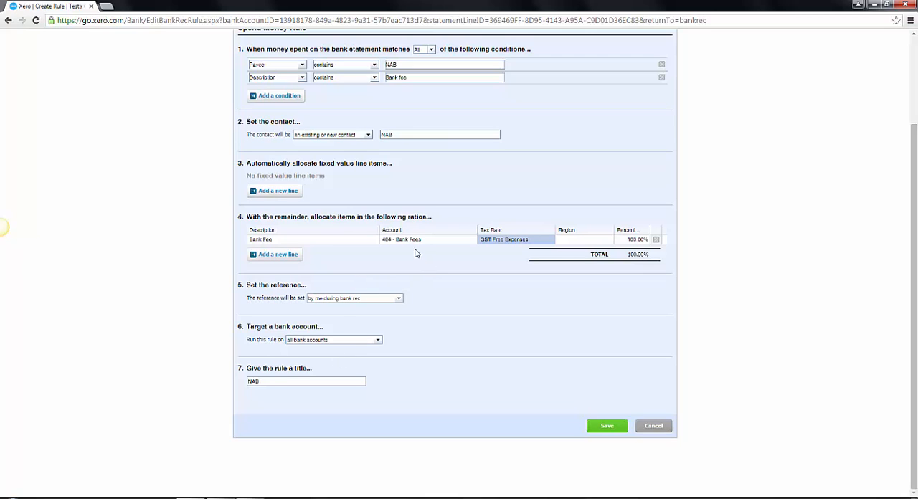
{"action": "left_click", "coordinate": [377, 341]}
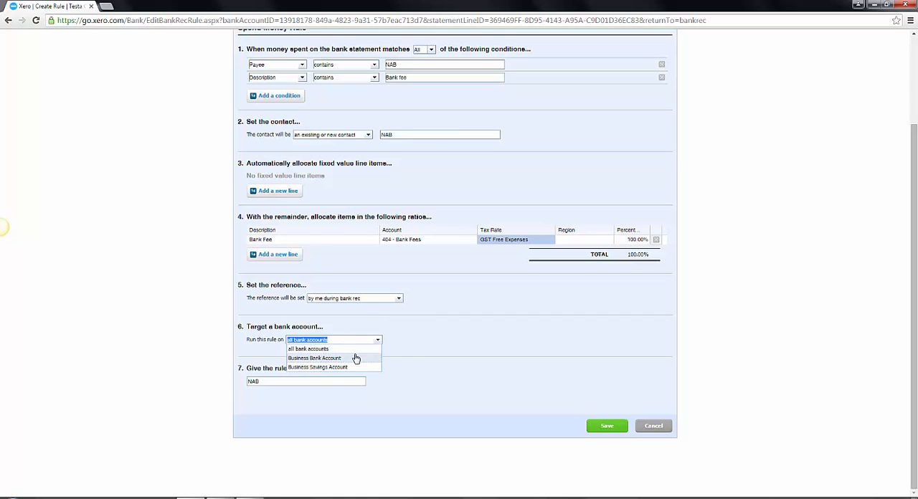
{"action": "left_click", "coordinate": [410, 353]}
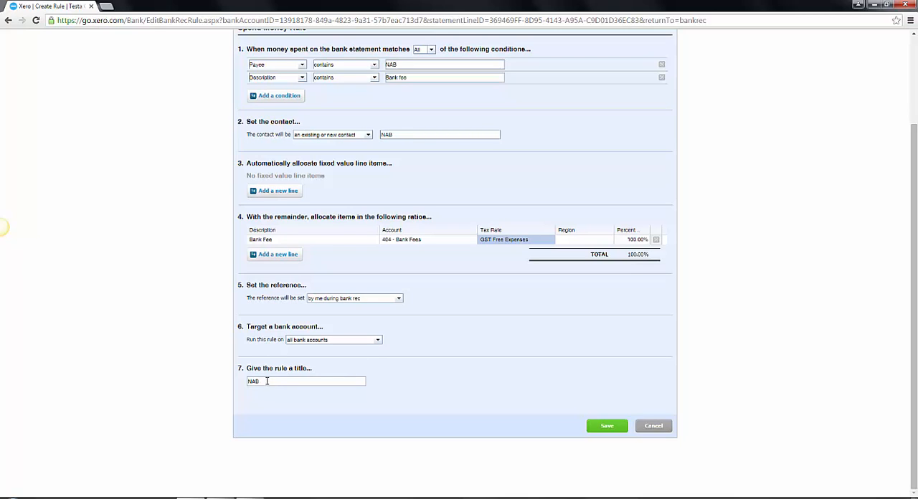
Replace the rule's title with "Bank Fees" and save the rule.
{"action": "left_click_drag", "start_coordinate": [268, 382], "coordinate": [246, 384]}
{"action": "type", "text": "Bank Fees"}
{"action": "scroll", "coordinate": [505, 437], "scroll_direction": "up", "scroll_amount": 1}
{"action": "left_click", "coordinate": [601, 470]}
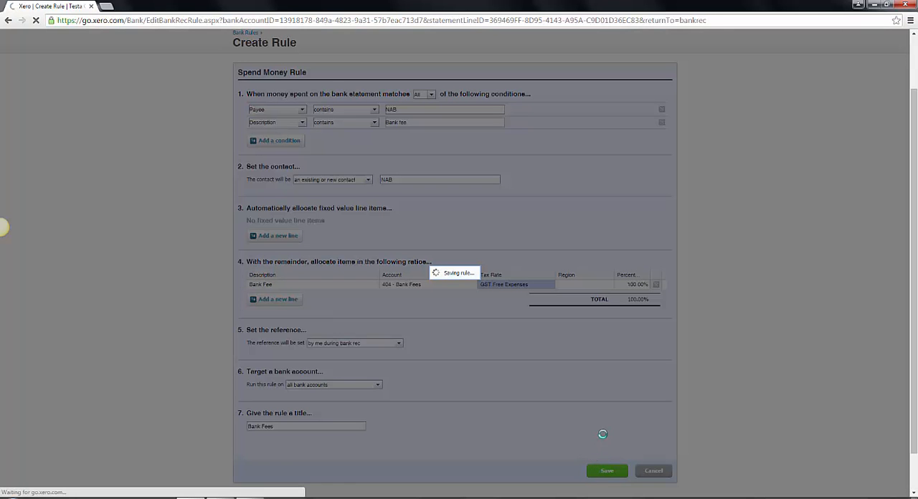